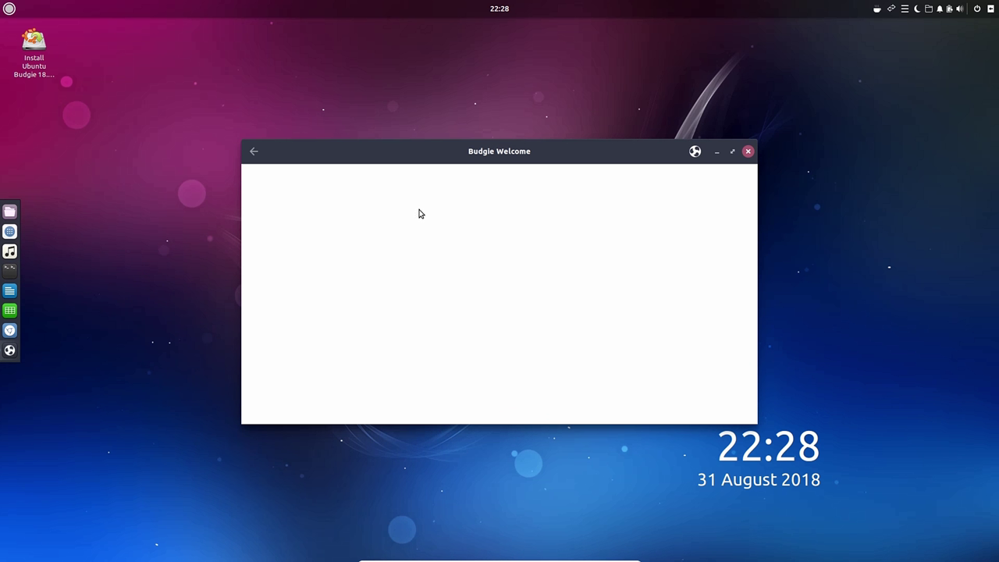
Step: Maximize the Budgie Welcome window and start the Ubuntu Budgie installer with INSTALL NOW
click(732, 152)
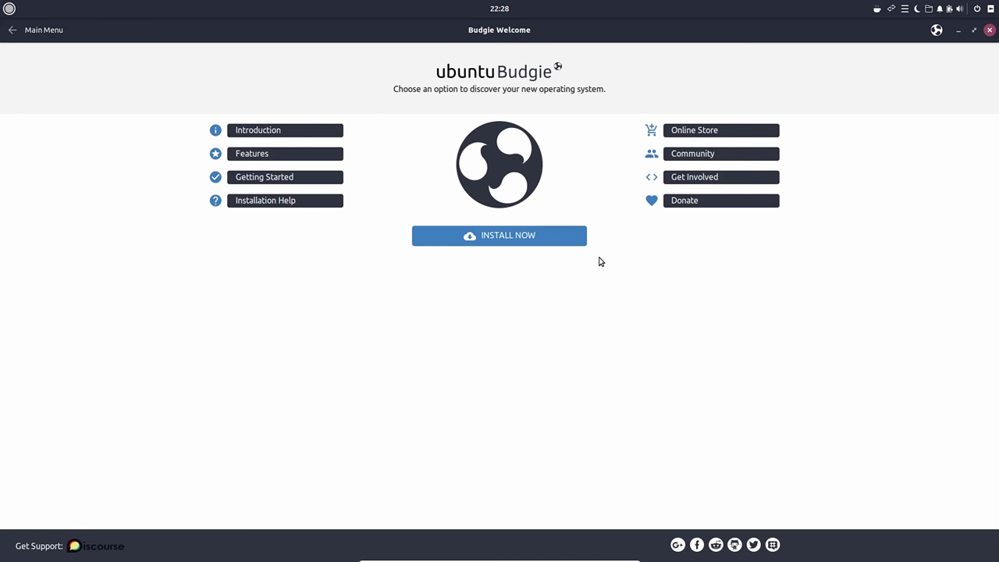
click(509, 237)
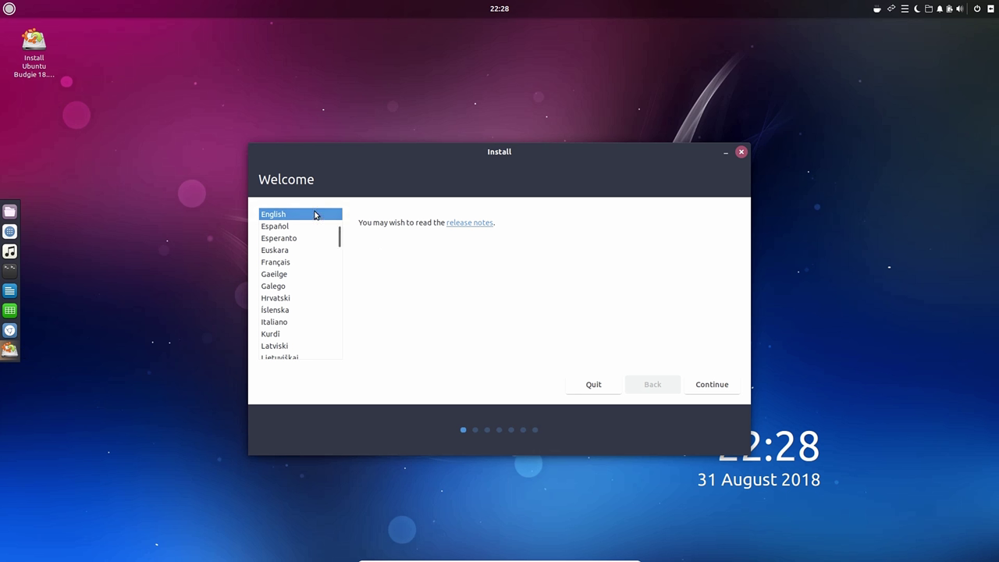
Step: Keep English as the installation language and English (US) as the keyboard layout
click(720, 386)
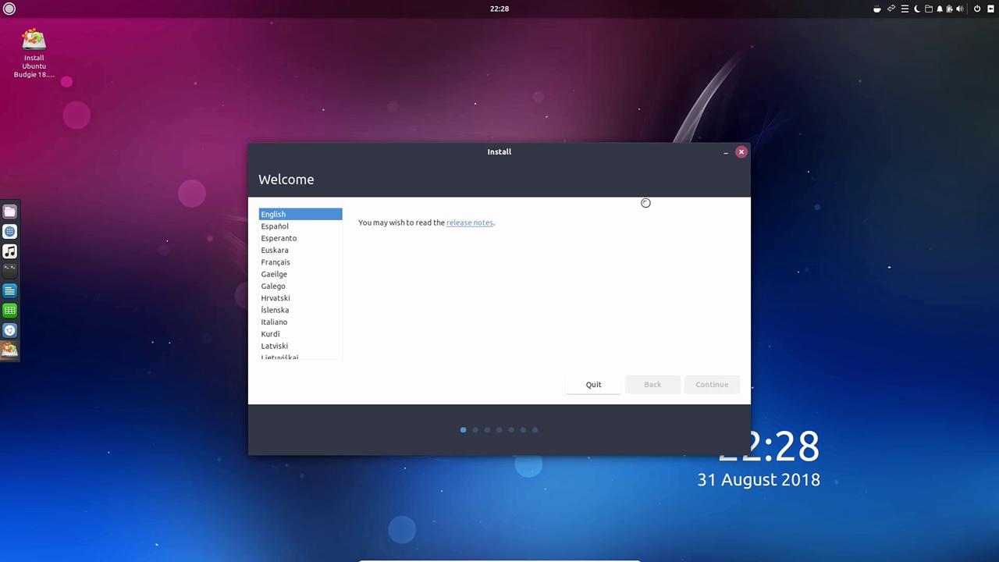
drag(595, 153, 547, 135)
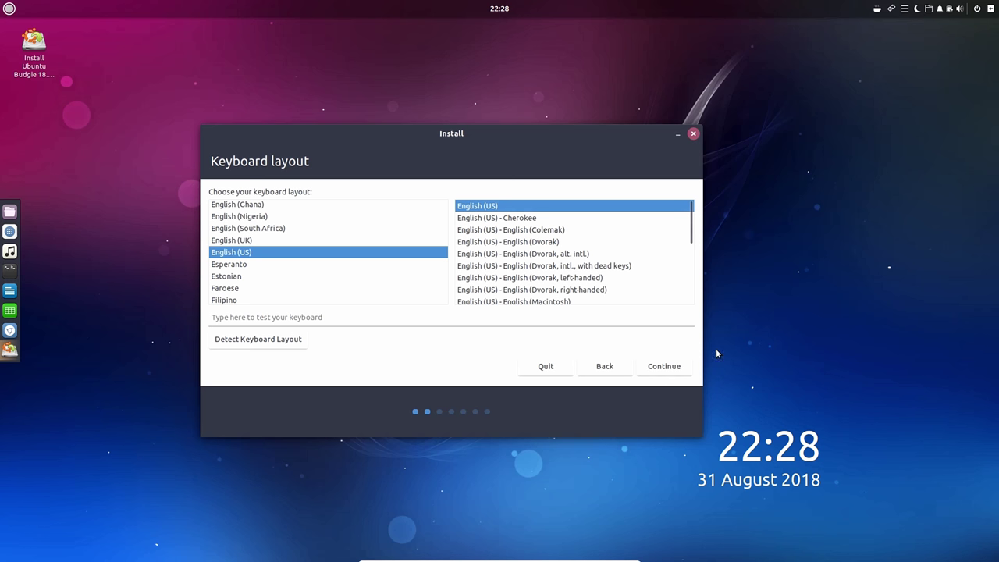
click(673, 374)
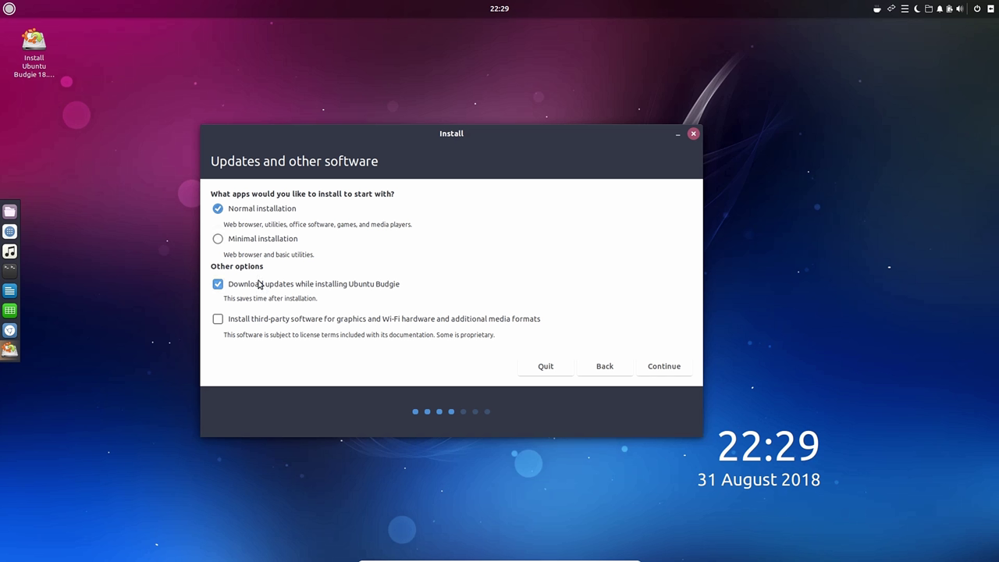
Step: Enable installing third-party software for graphics, Wi-Fi and media formats, then continue
click(220, 319)
click(675, 363)
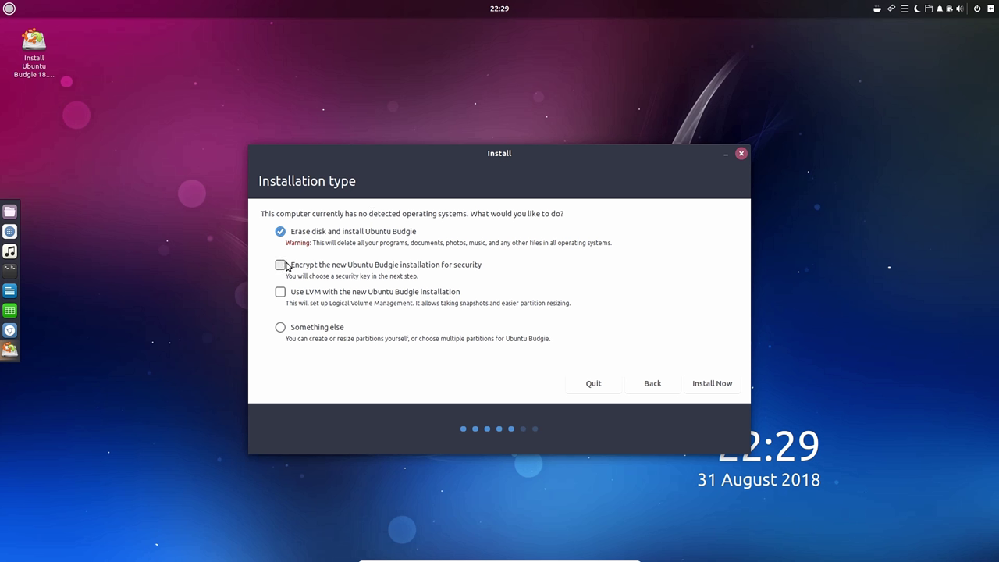
Step: Install onto the erased disk and confirm writing the ext4 partition changes
click(701, 386)
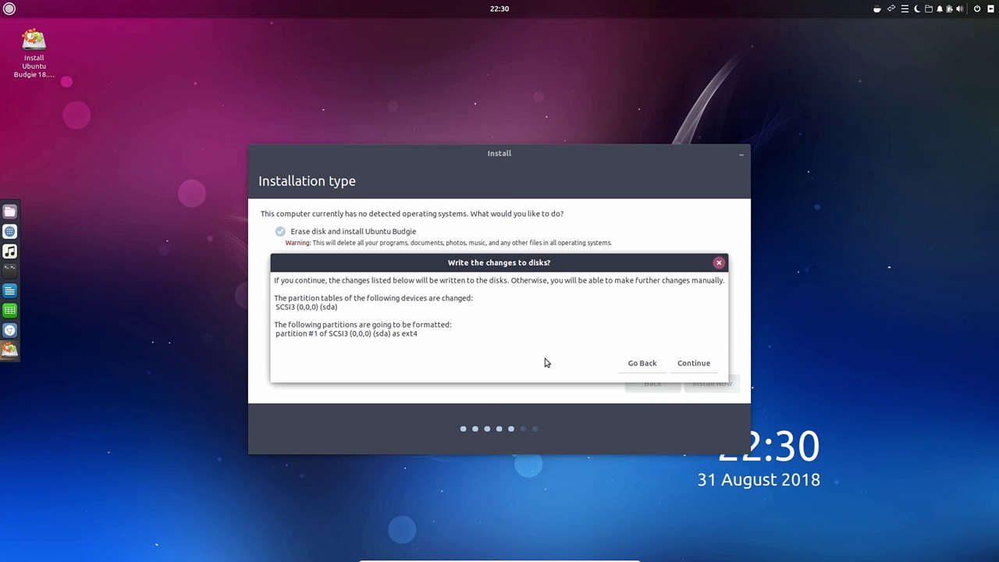
triple_click(652, 334)
click(298, 326)
click(706, 363)
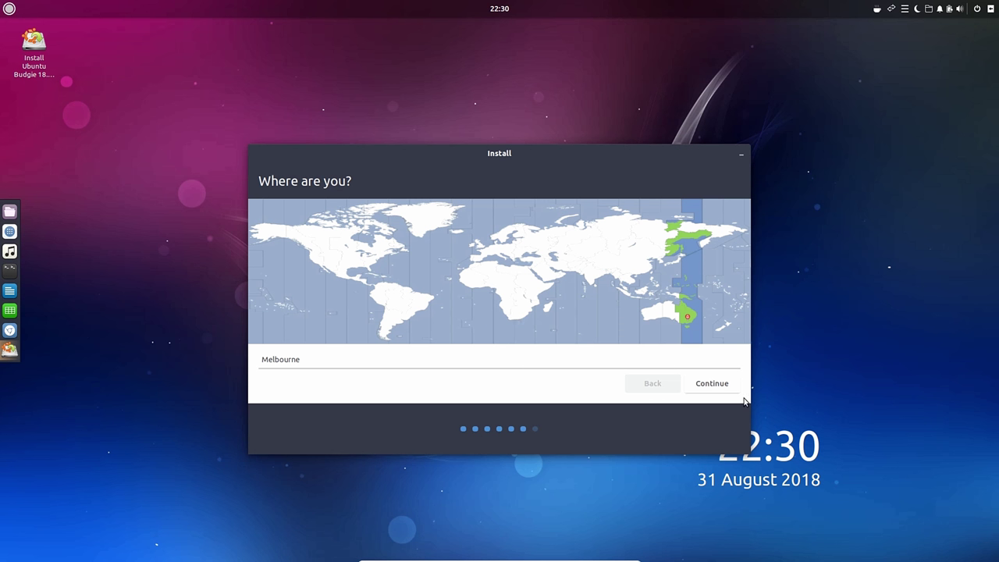
Step: Accept Melbourne as location, enter the user's full name, and set a valid lowercase, space-free username
click(714, 384)
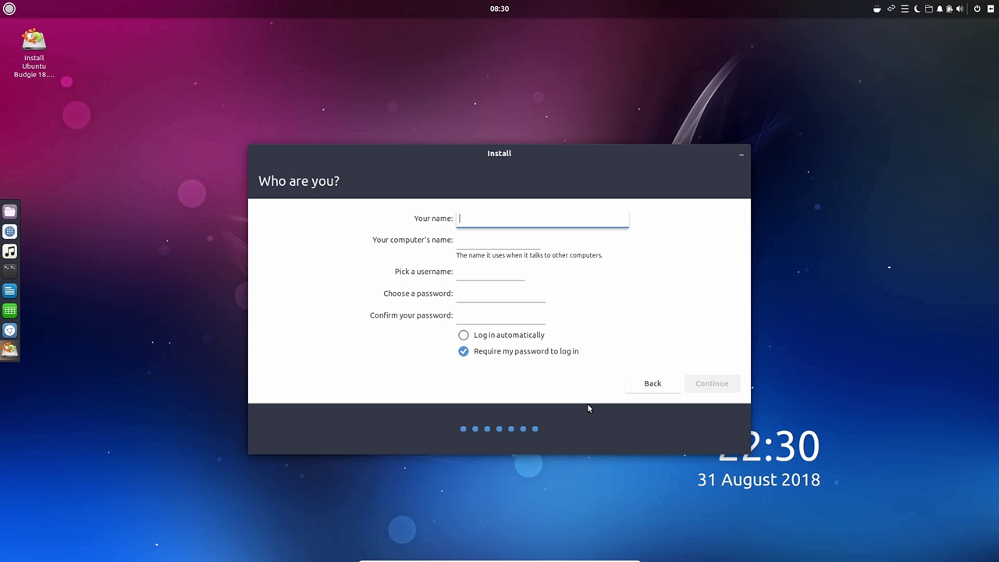
text(Sam)
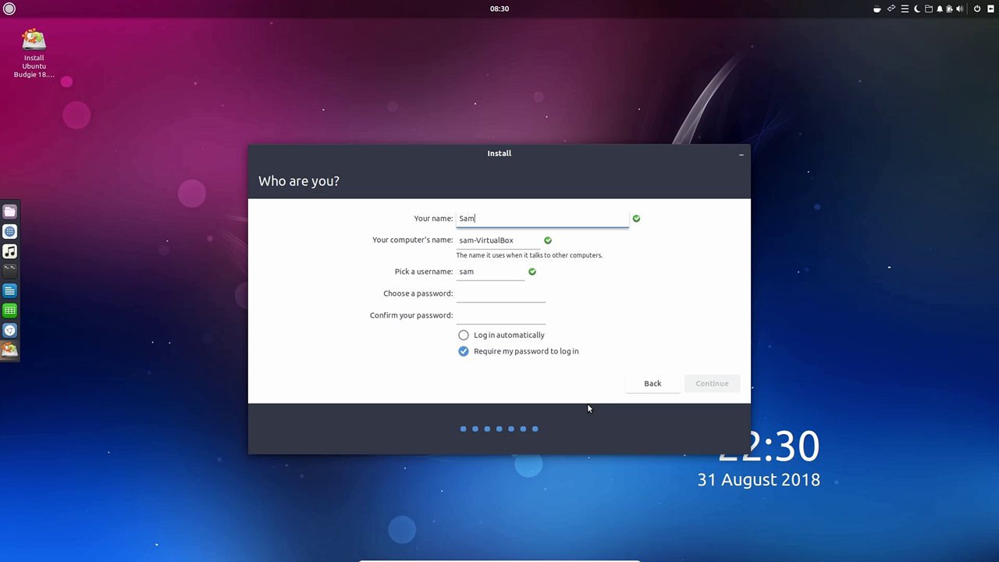
text( Lazar)
click(483, 270)
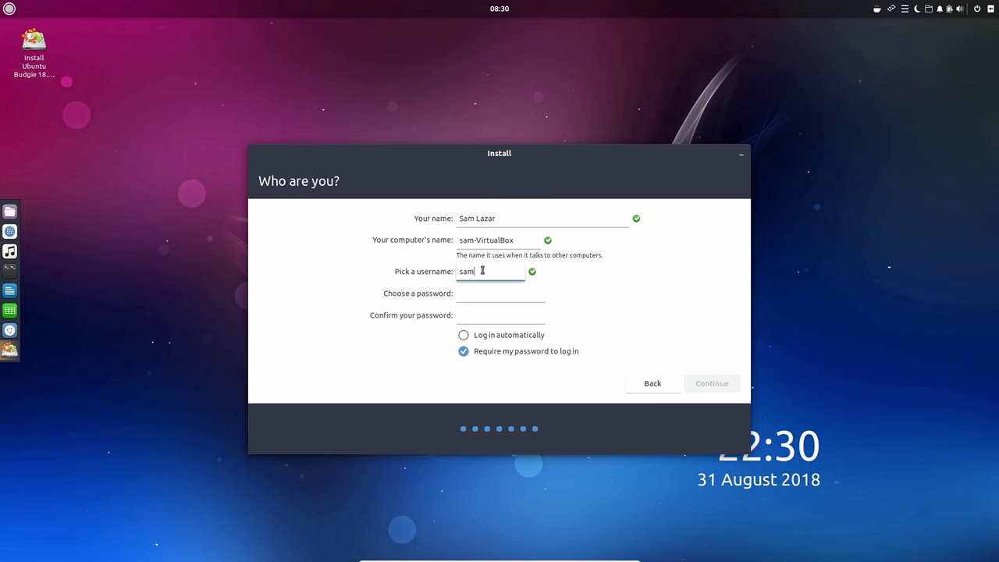
key(BackSpace)
key(BackSpace)
key(BackSpace)
text(SLT)
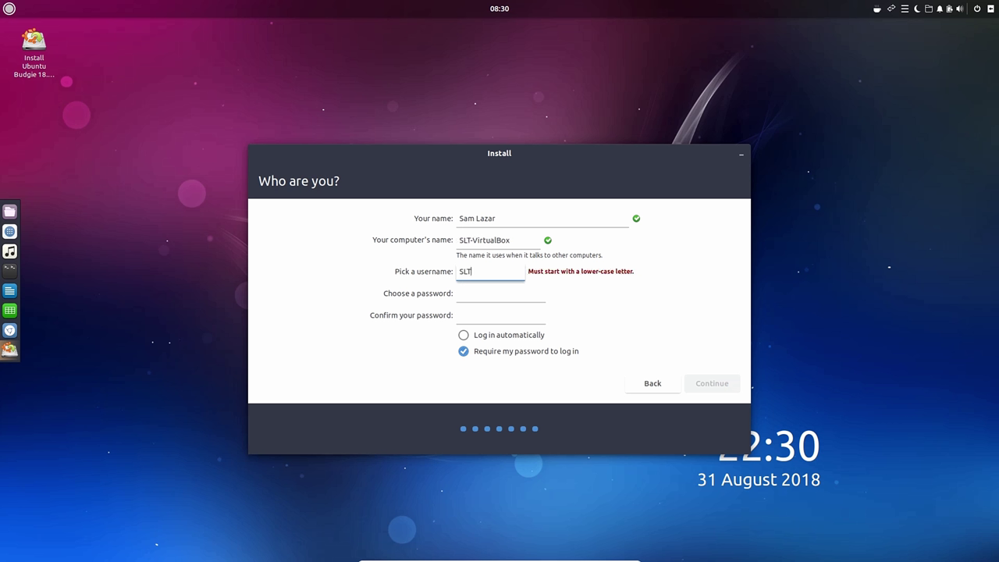
key(BackSpace)
key(BackSpace)
key(BackSpace)
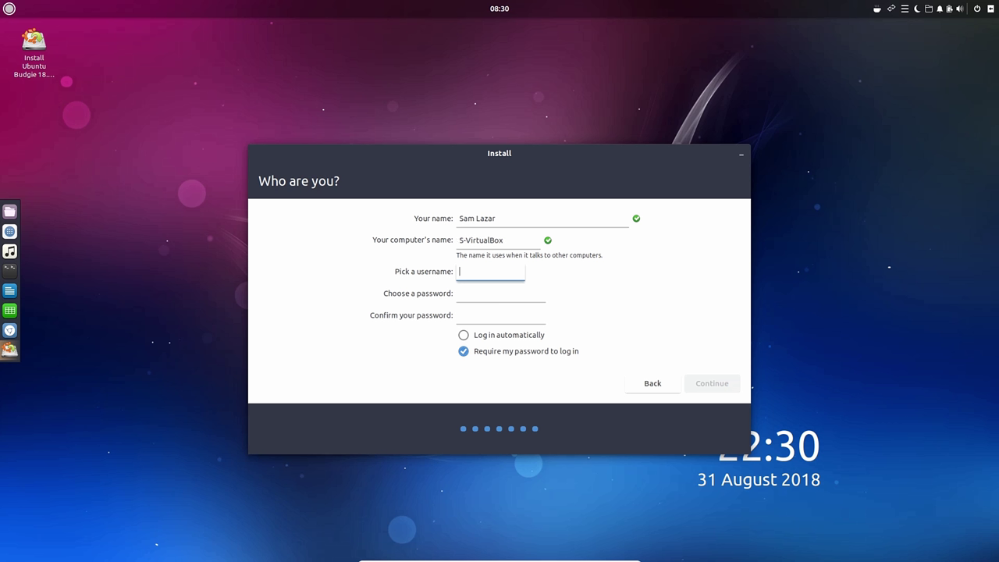
text(S)
key(BackSpace)
text(Sam)
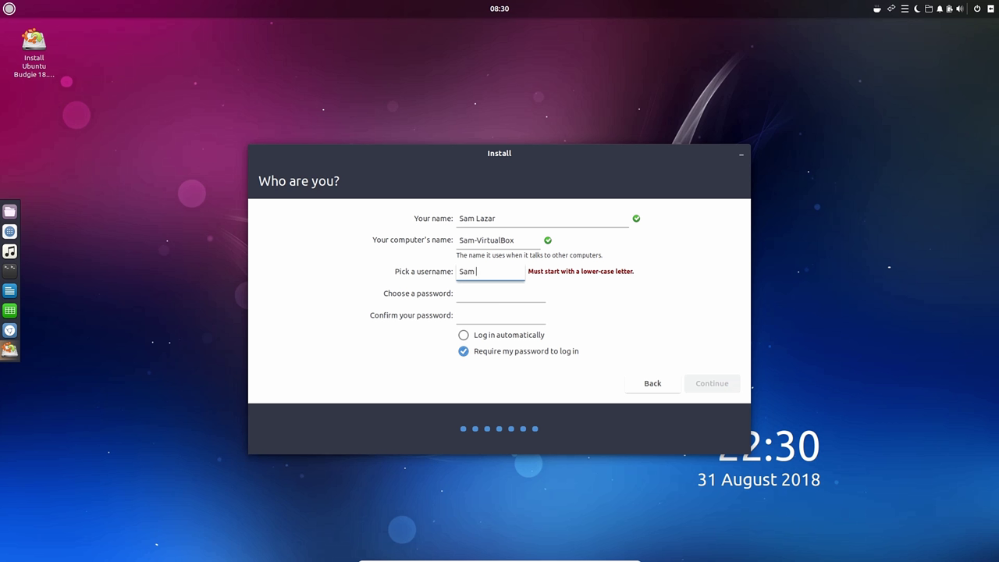
key(BackSpace)
key(BackSpace)
key(BackSpace)
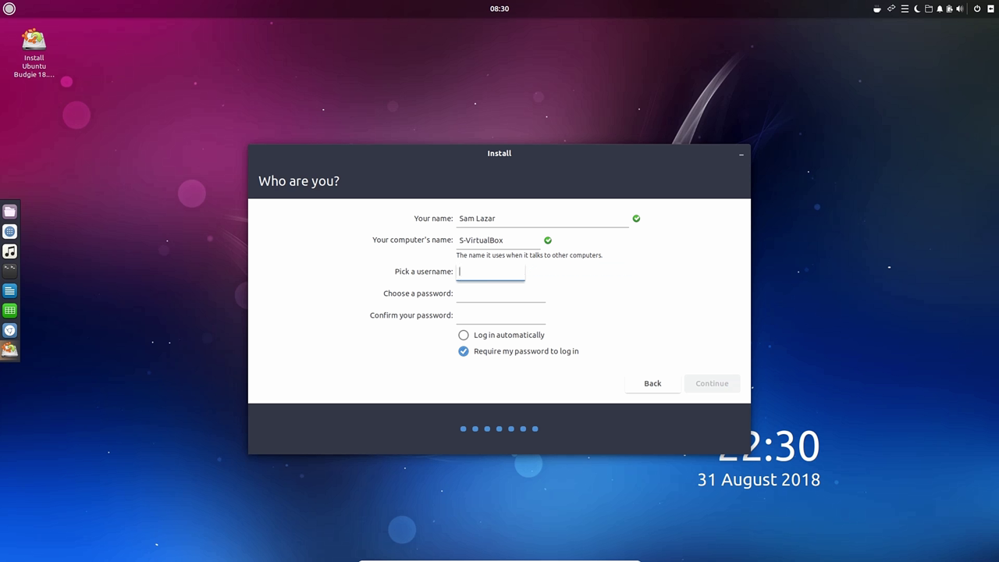
text(sam lazar)
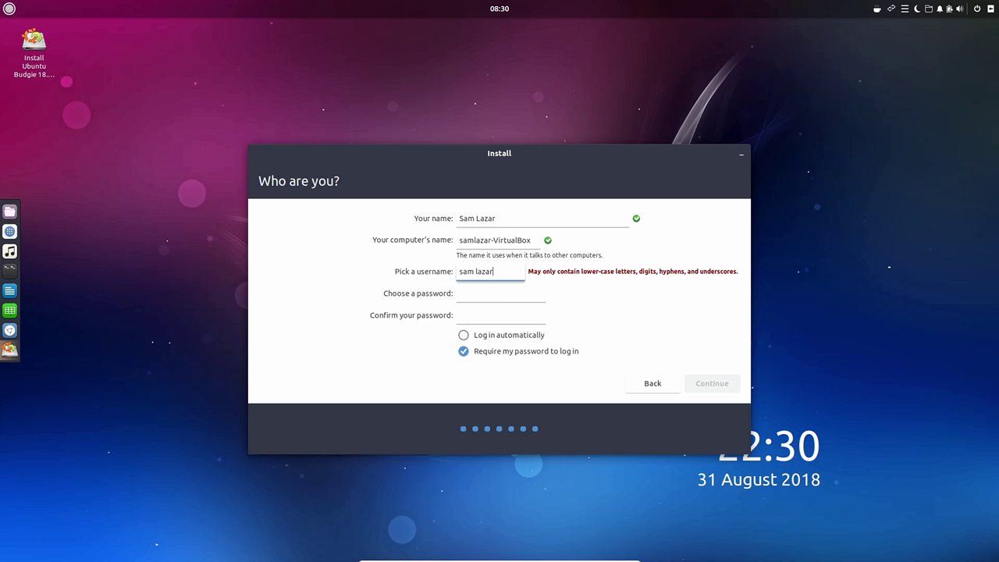
key(BackSpace)
key(BackSpace)
key(BackSpace)
key(BackSpace)
key(BackSpace)
key(BackSpace)
text(amq)
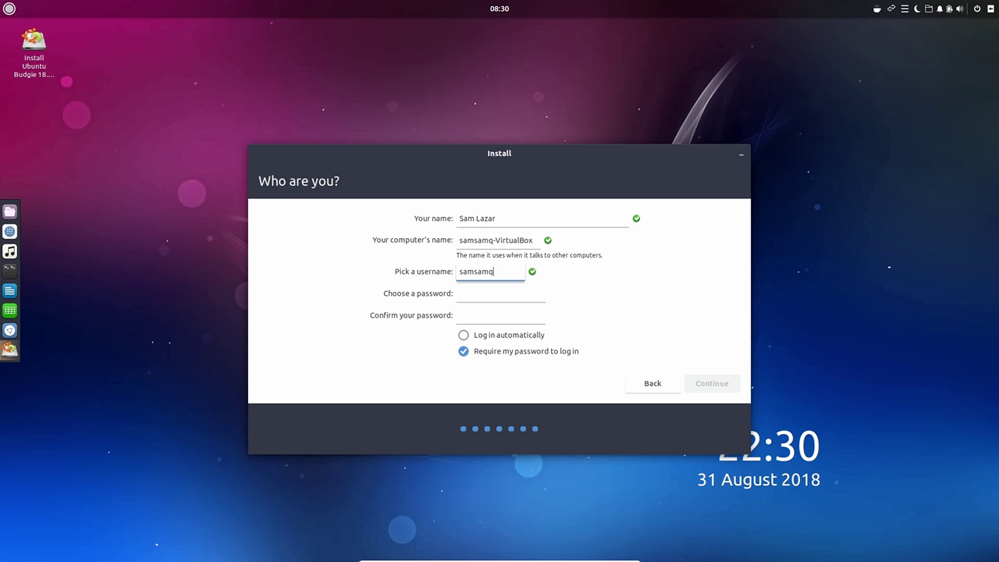
key(BackSpace)
text(1958)
Step: Enter the account password and type it again to confirm
click(471, 296)
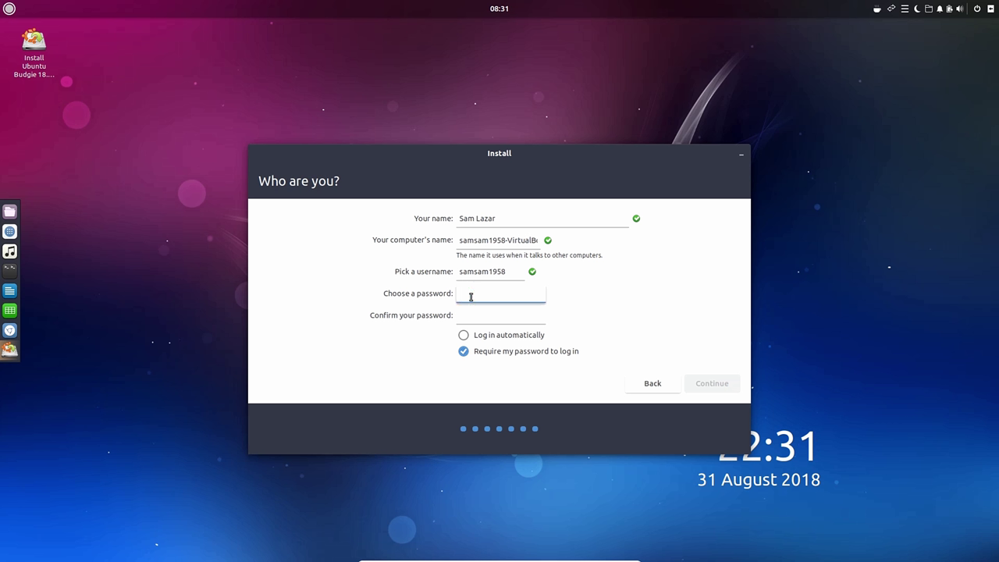
text(●●●●●●●●)
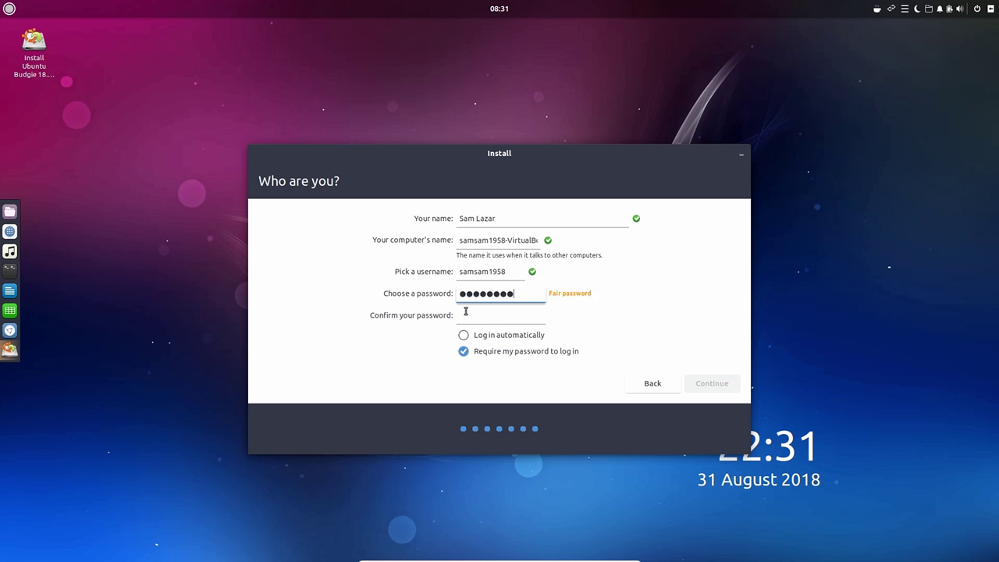
click(465, 314)
text(●●)
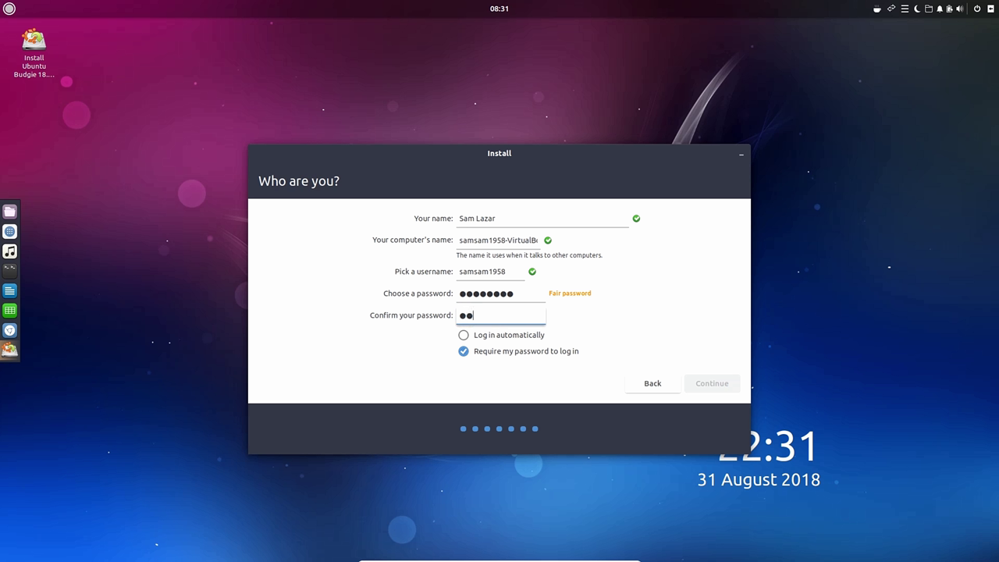
text(●●●●●●)
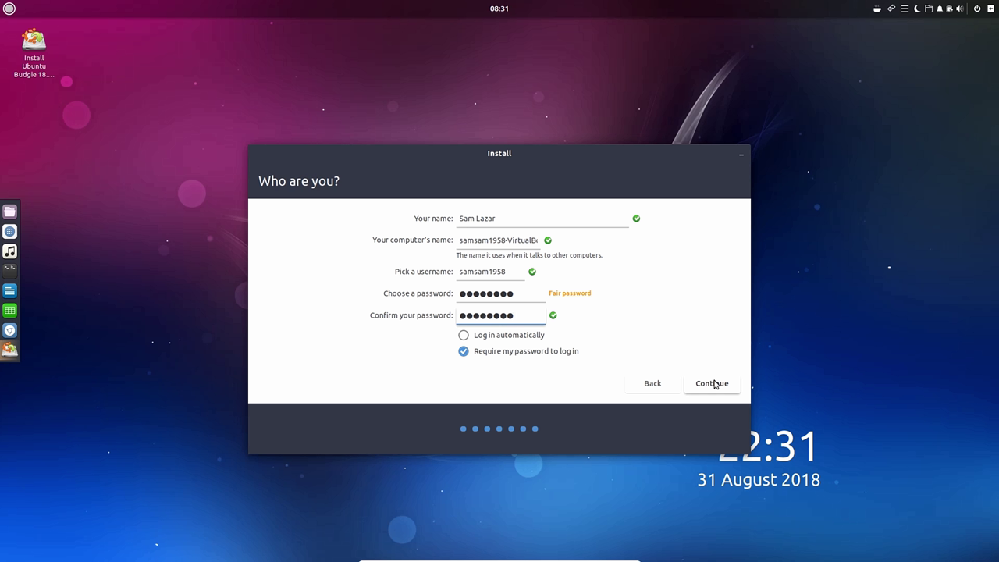
Step: Begin the installation and expand the progress area to show the detailed terminal log
click(714, 384)
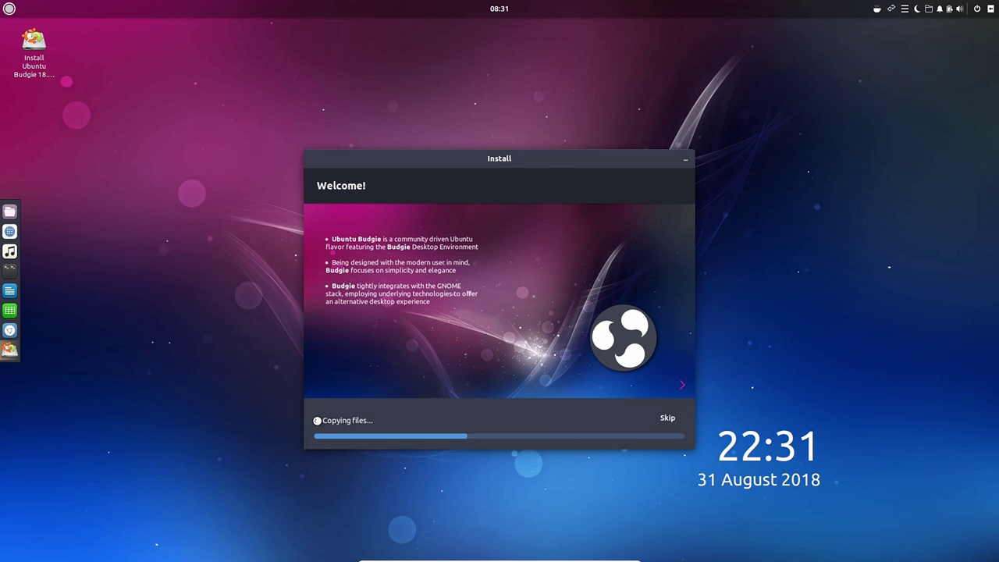
click(317, 419)
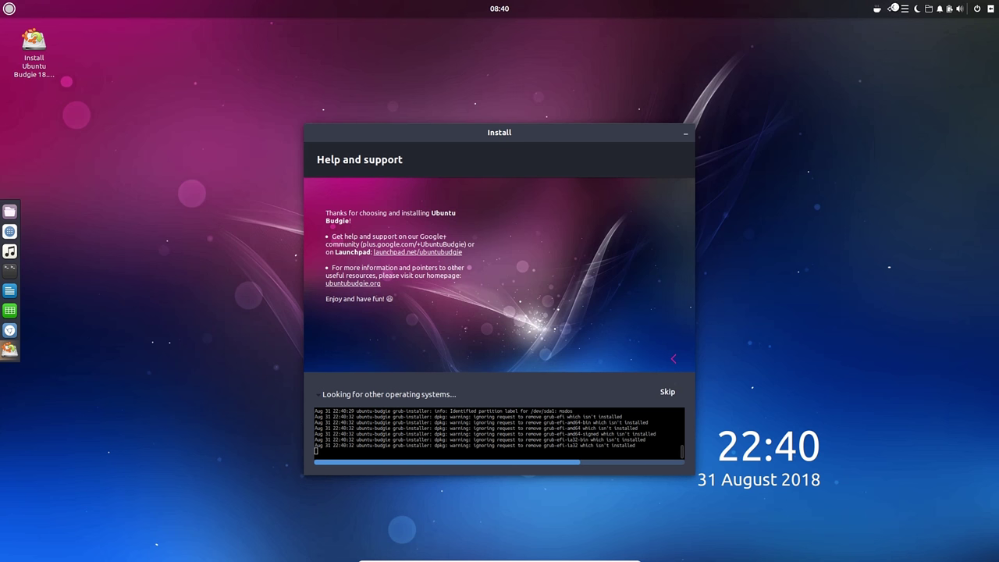
Step: Check the wired network connection status and dismiss the QuickNote notes
click(894, 8)
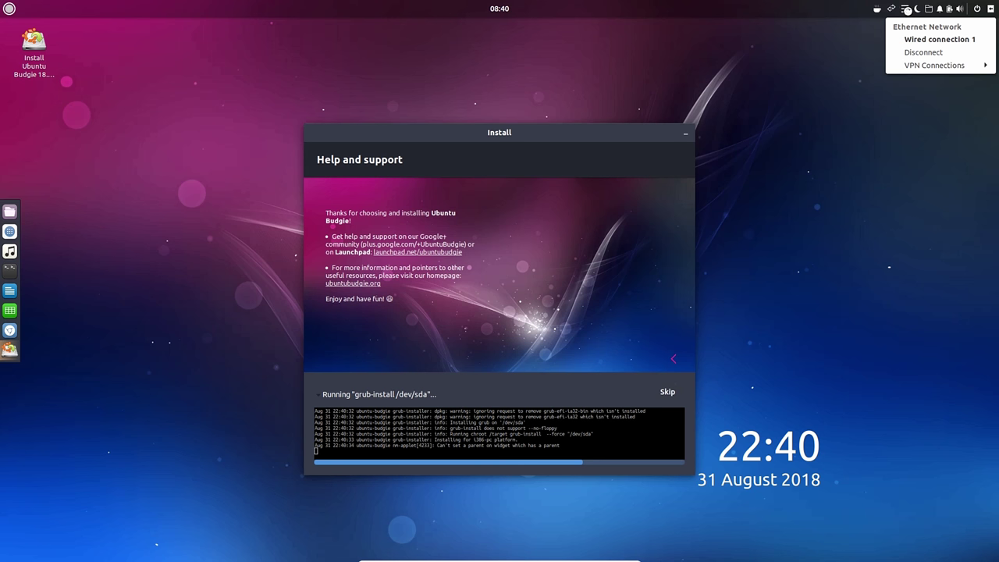
click(907, 12)
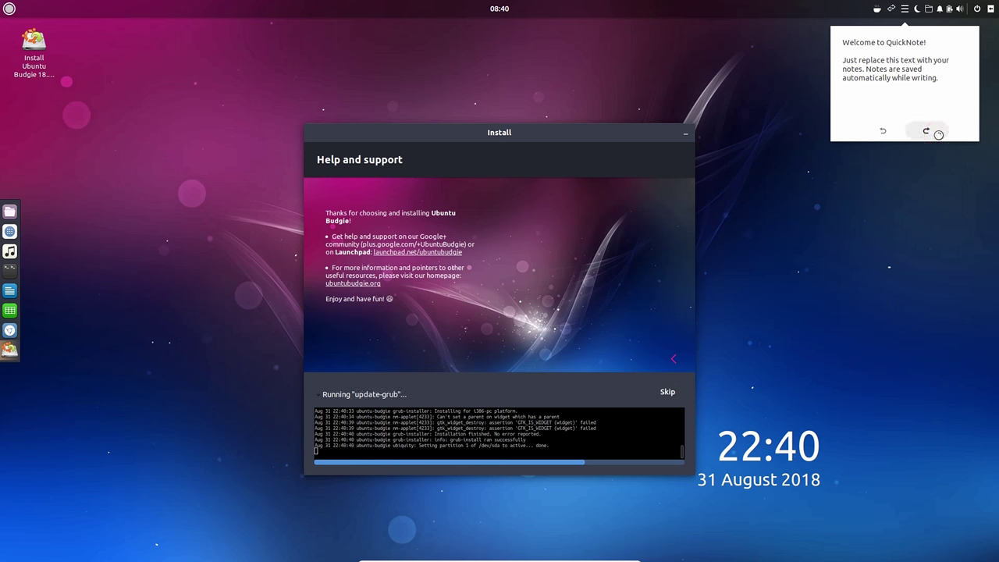
click(627, 197)
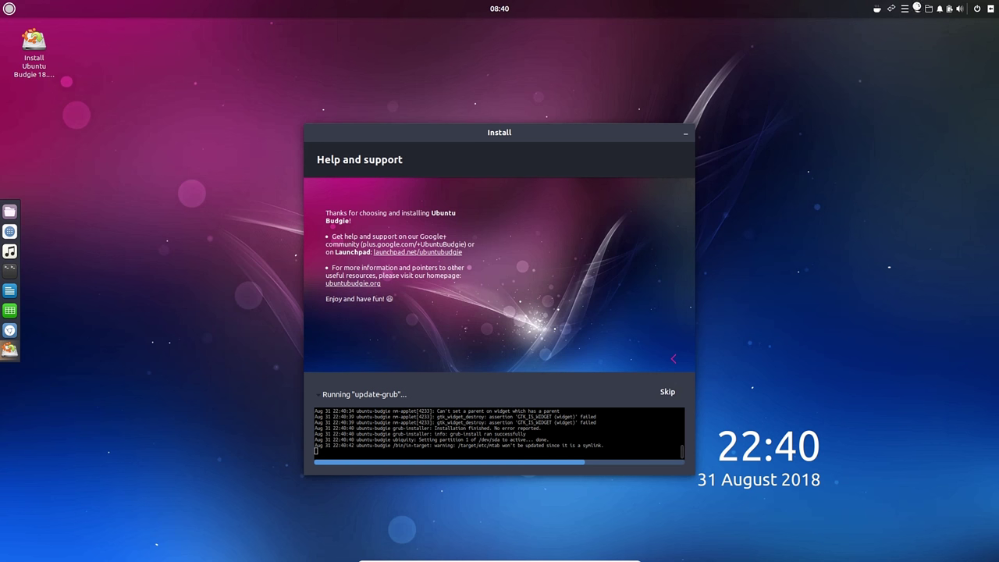
Step: Turn Night Light on from the moon-icon tray popover
click(918, 8)
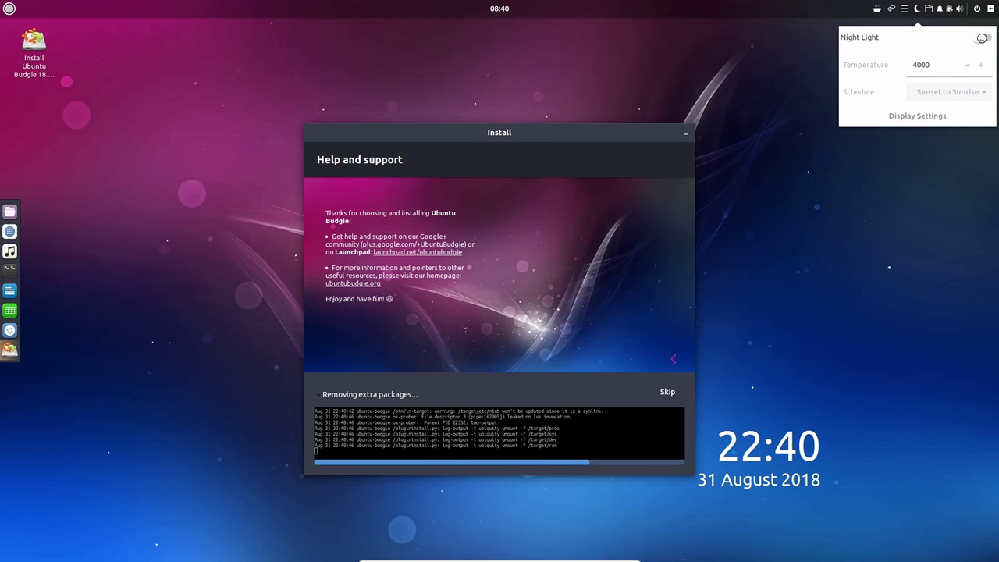
click(981, 37)
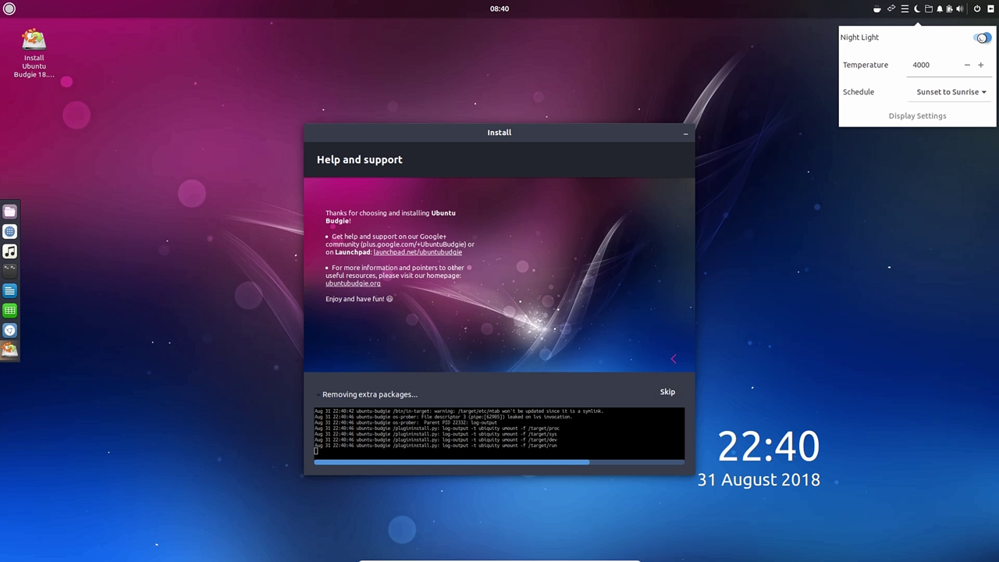
click(982, 38)
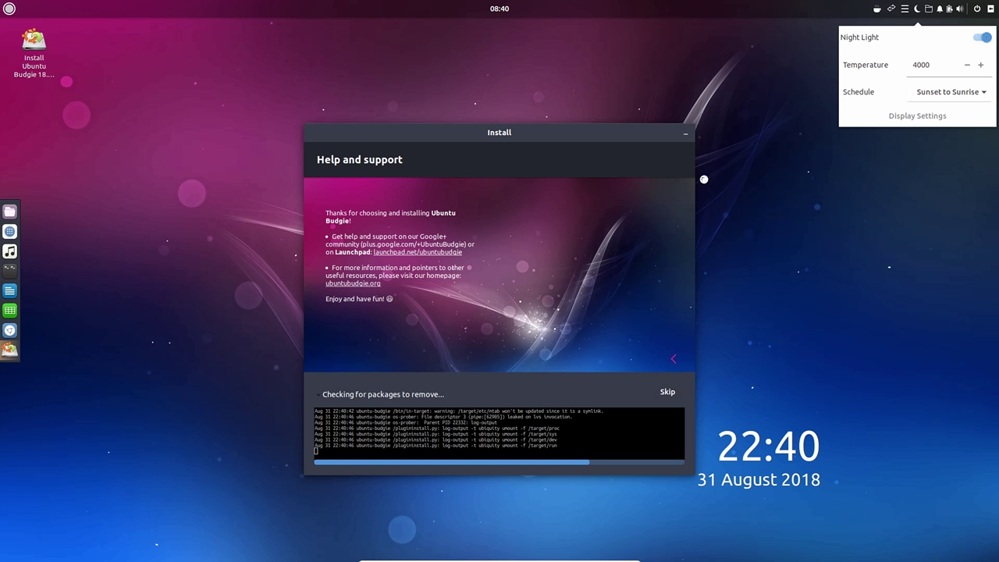
click(679, 181)
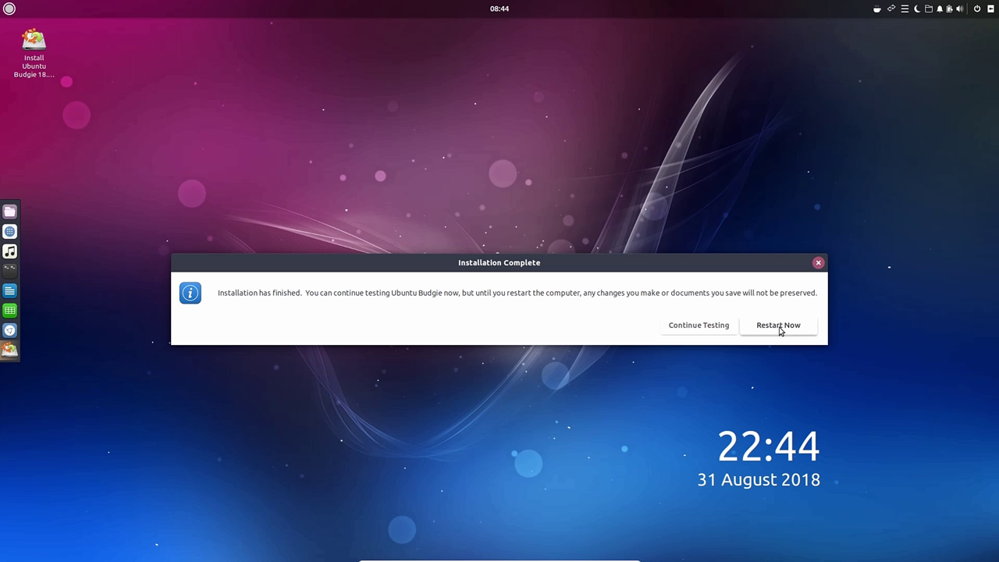
Step: Restart the computer from the Installation Complete dialog
click(779, 326)
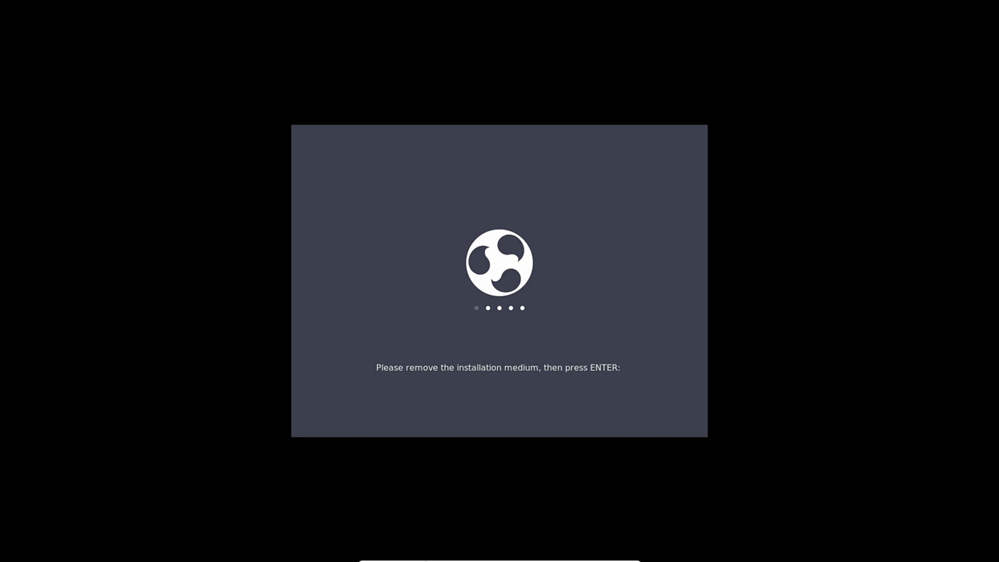
mouse_move(390, 556)
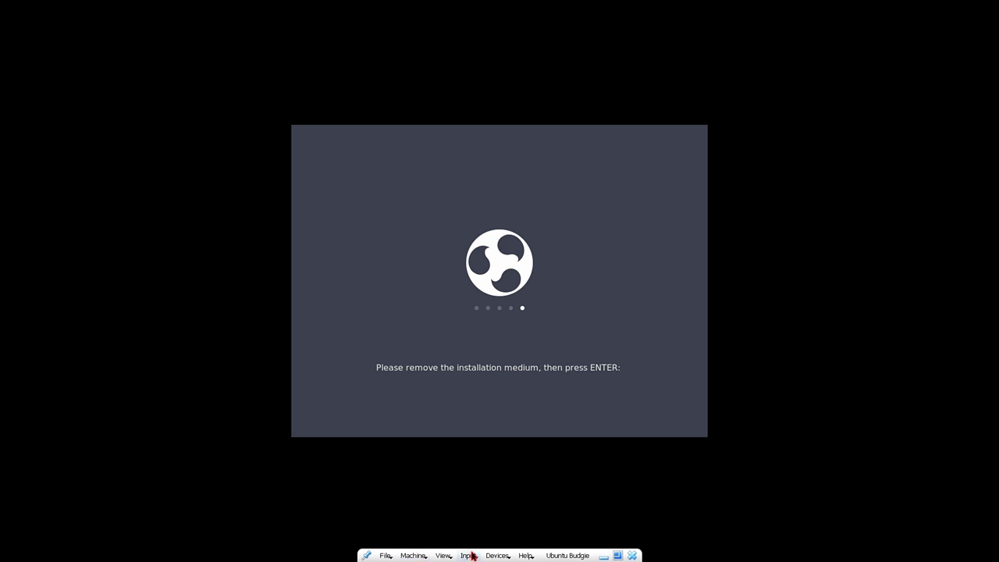
Step: Remove the installation disc from the virtual optical drive and press Enter to reboot
click(498, 555)
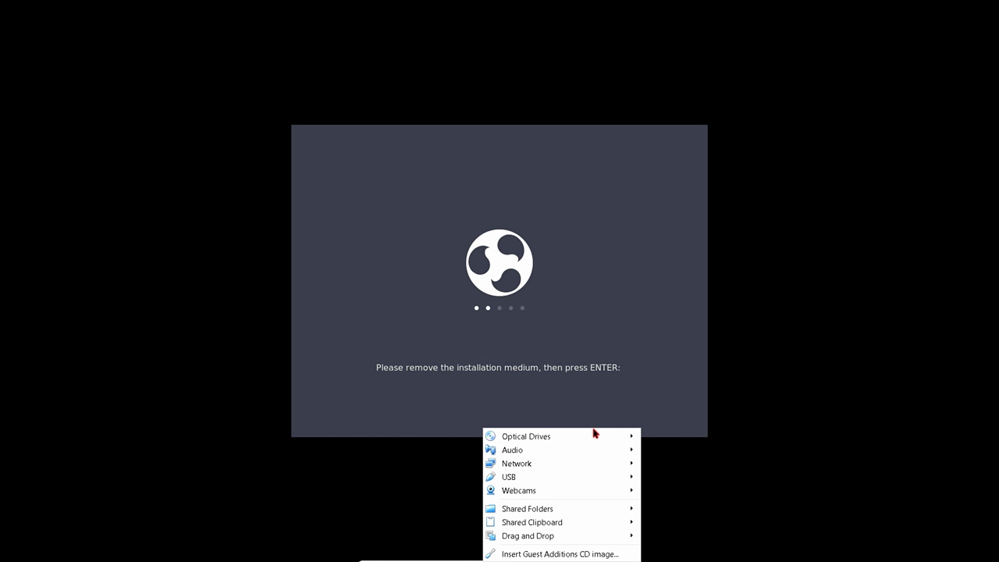
mouse_move(601, 435)
click(679, 534)
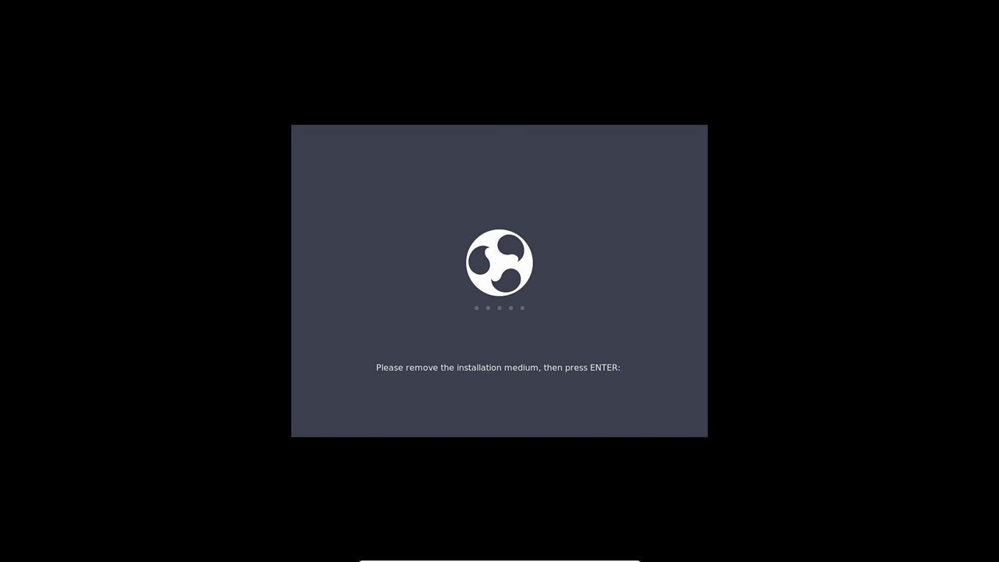
click(600, 379)
key(Return)
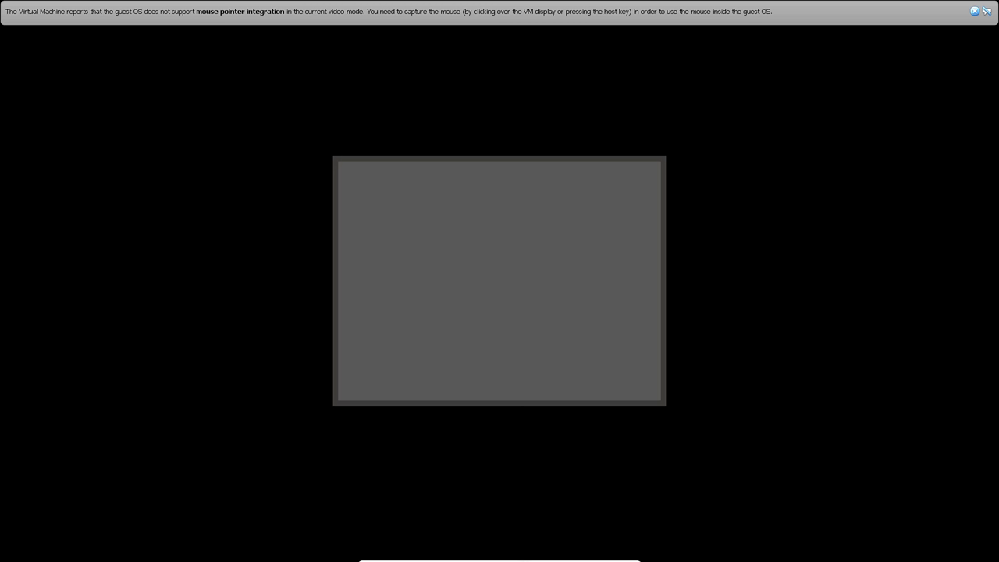
Step: Check the optical drive menu, close the mouse-integration notice, and capture the mouse for the guest
click(498, 556)
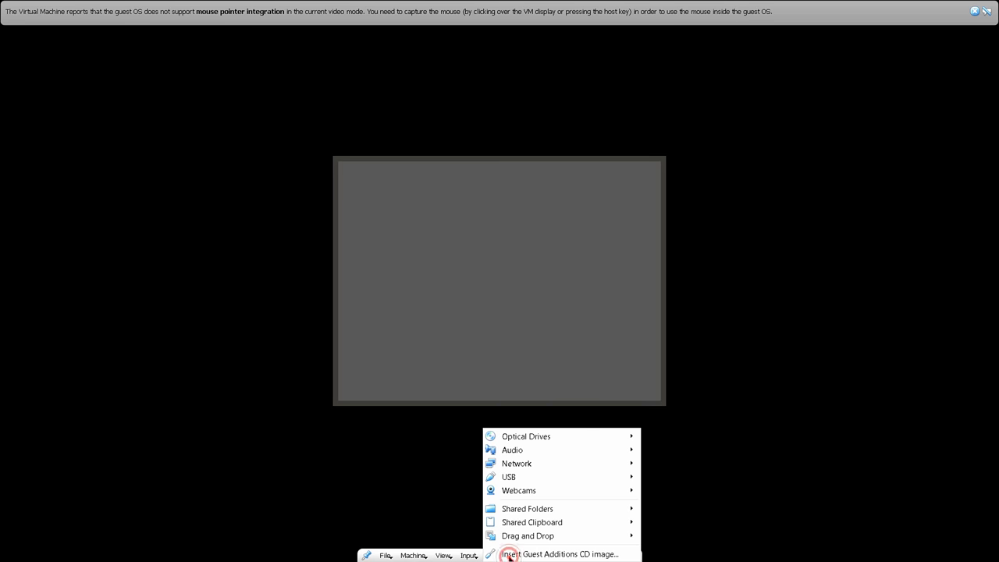
mouse_move(561, 442)
click(388, 470)
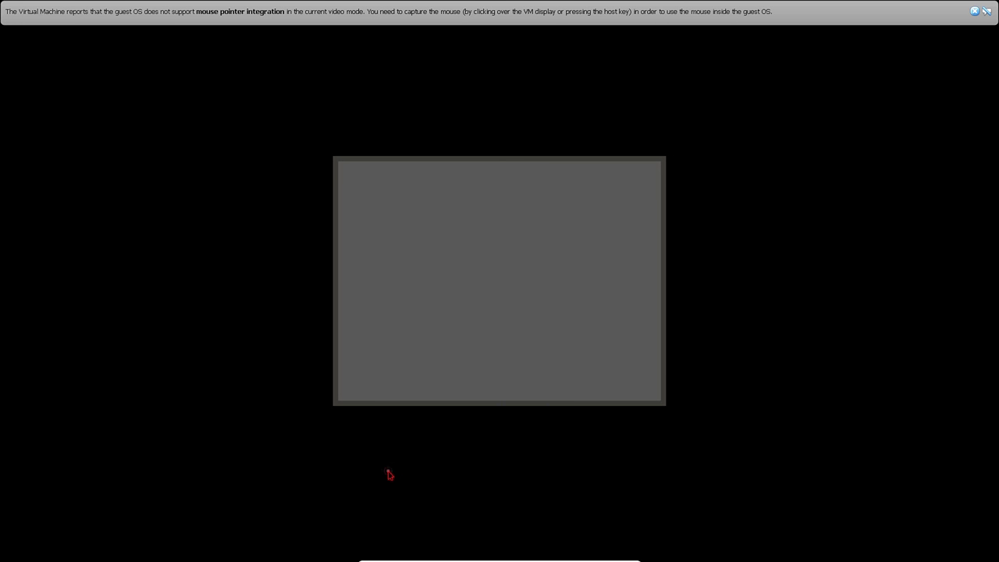
click(976, 13)
click(613, 281)
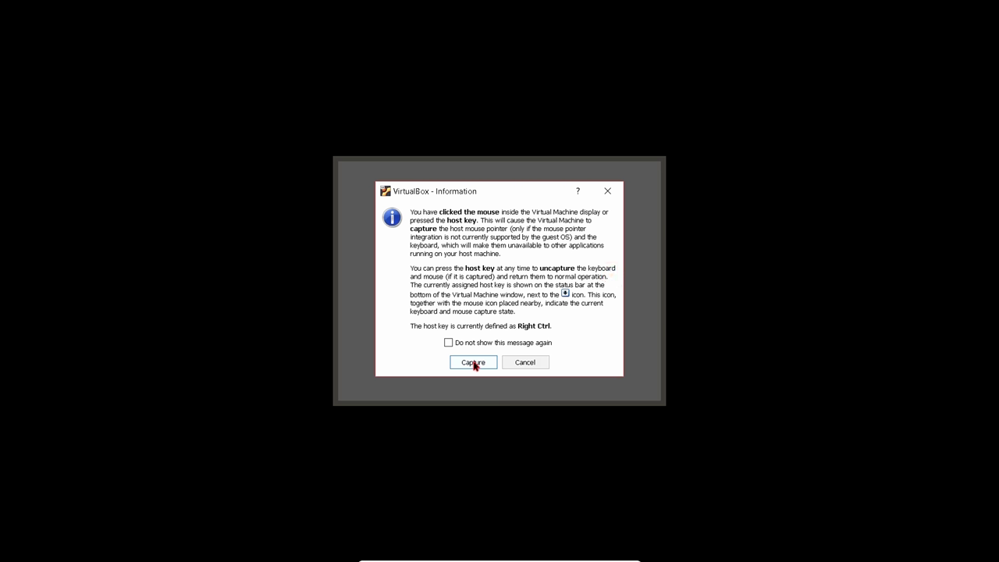
click(473, 361)
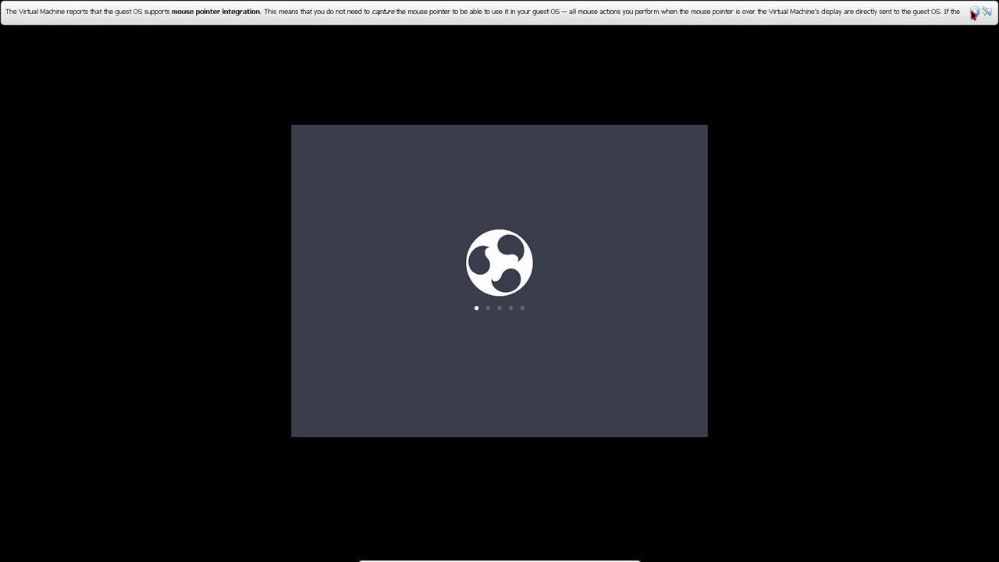
Step: Dismiss the mouse-integration notice and wake the booted guest to its password prompt
click(974, 13)
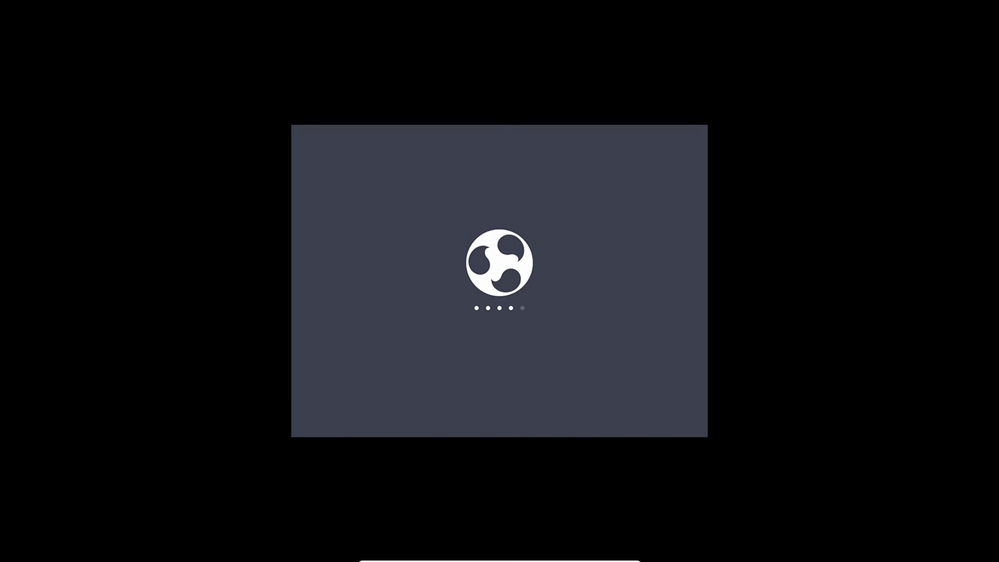
click(313, 409)
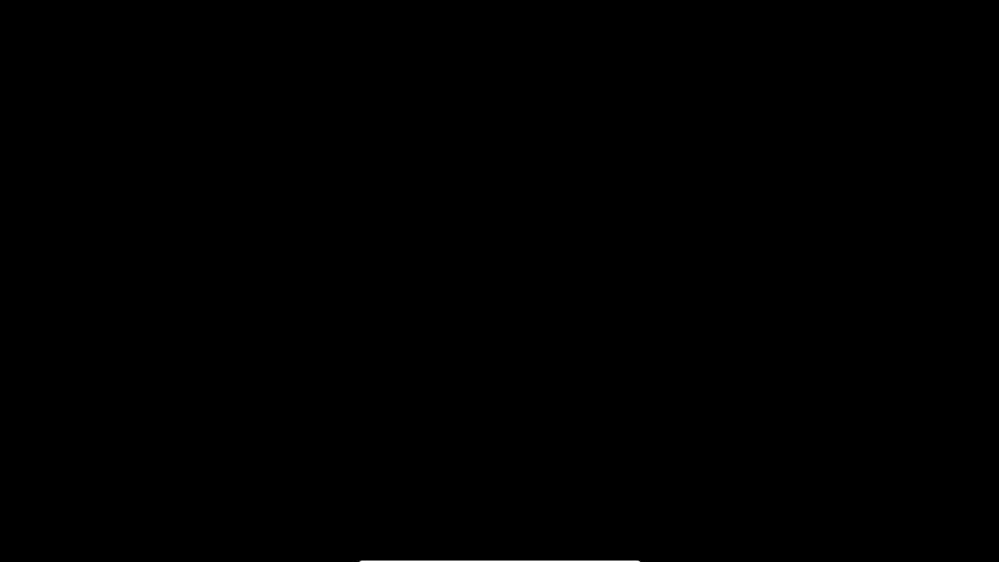
key(space)
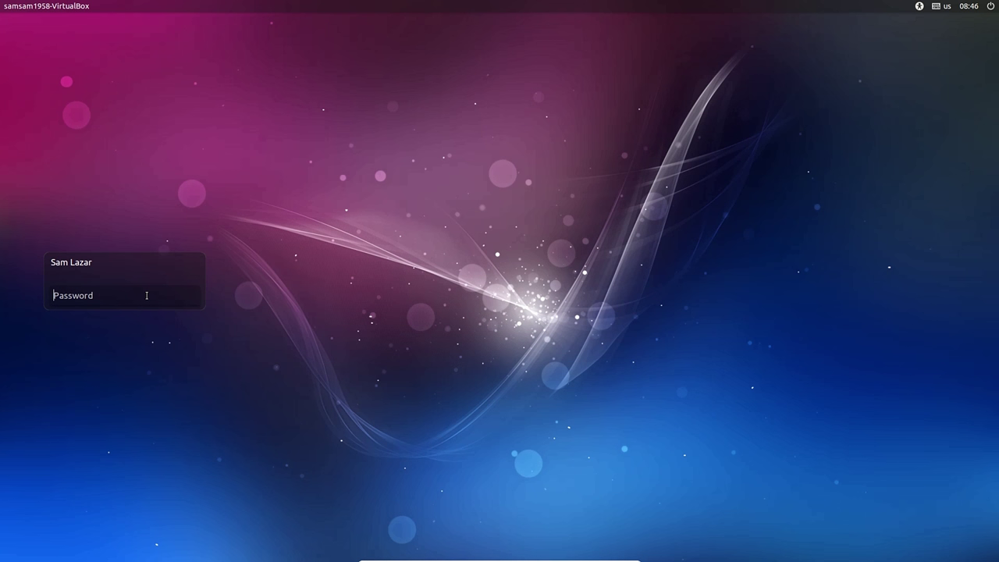
Step: Enter the account password at the Budgie login screen to log in
text(********)
key(Return)
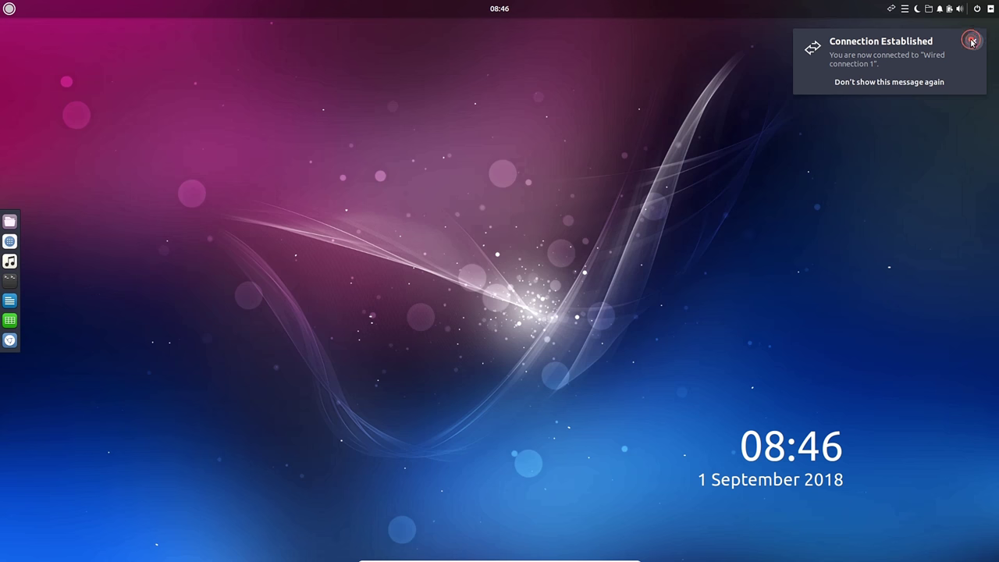
Step: Close the Connection Established notice and exit full-screen with Right Ctrl+F
click(971, 37)
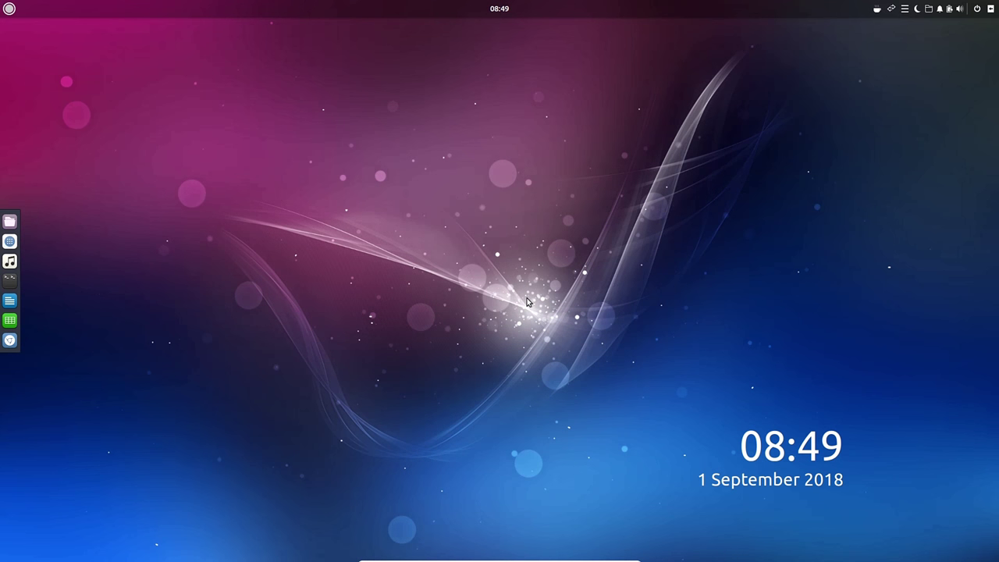
key(Control_R+f)
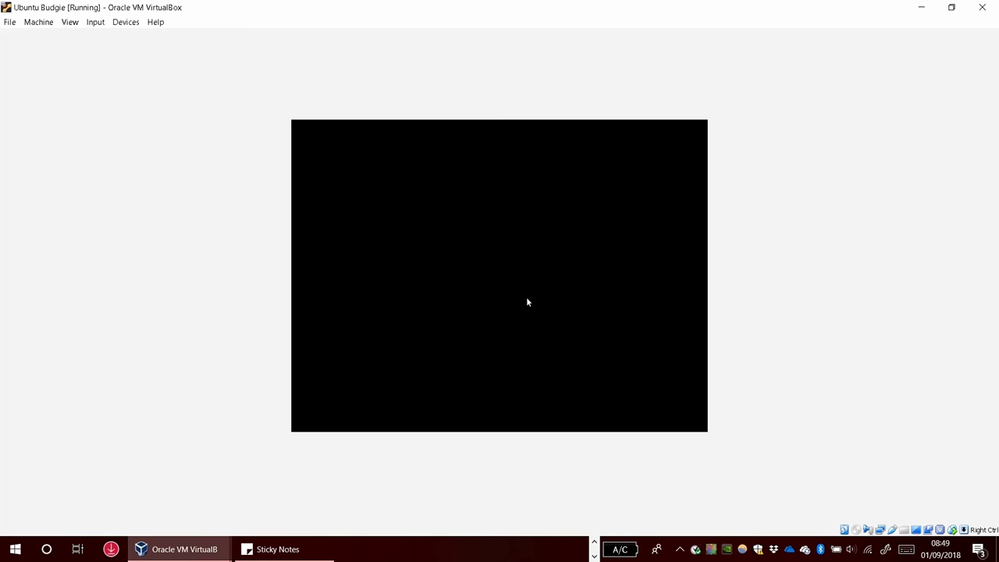